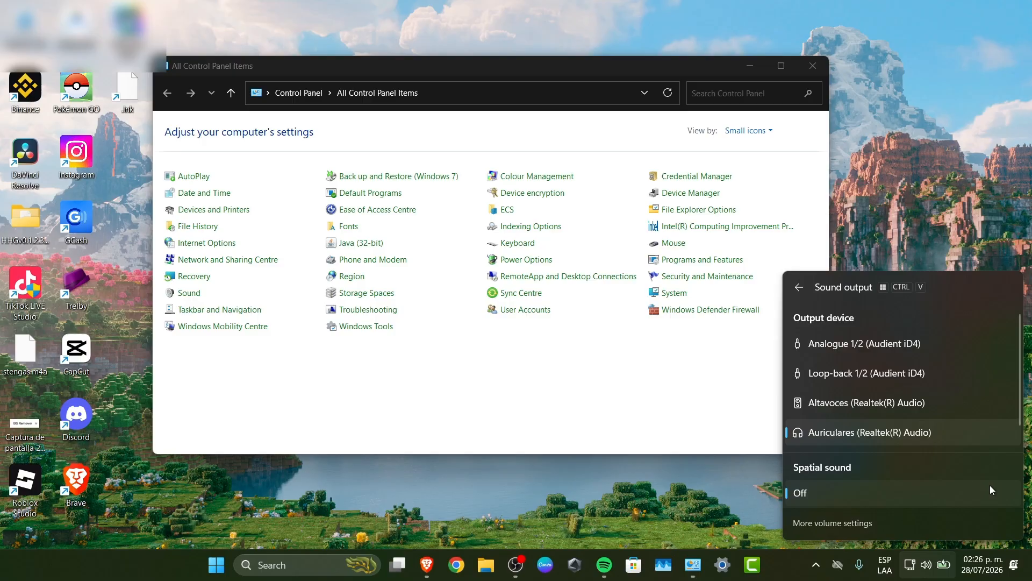
# Open the full system sound settings and review the output devices, input devices and advanced options
pyautogui.click(864, 524)
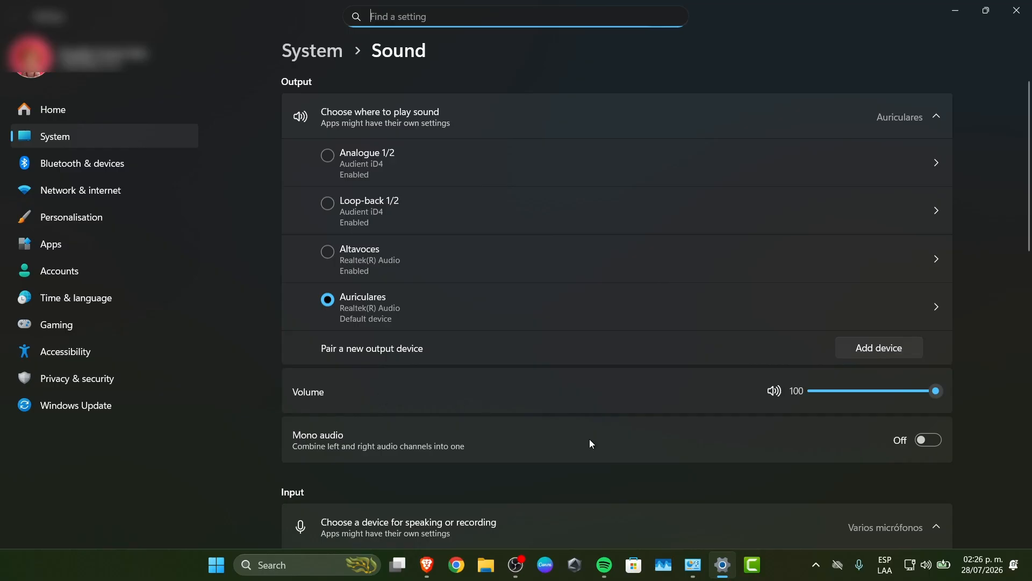
pyautogui.scroll(-4, 950, 443)
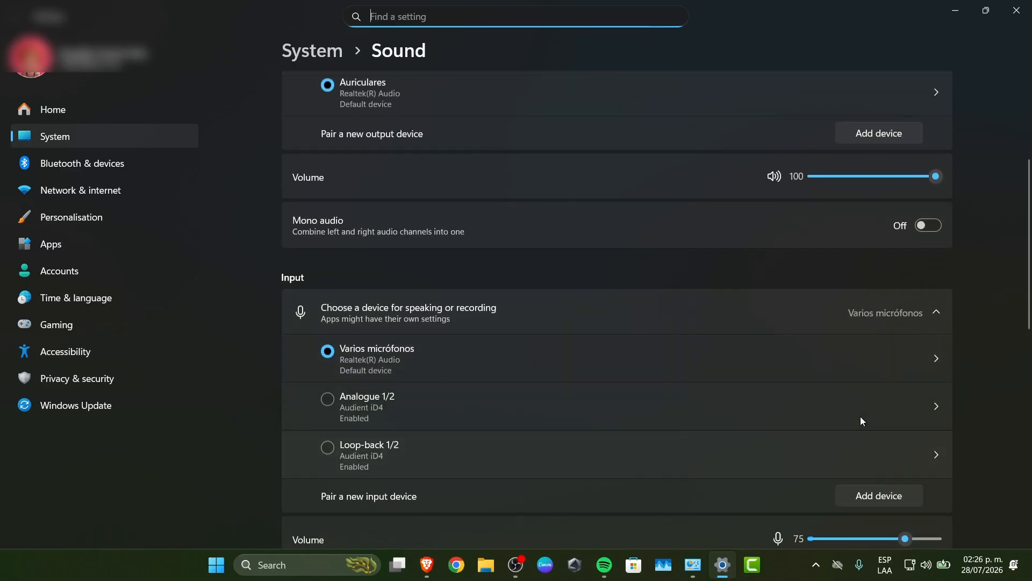
pyautogui.scroll(-4, 775, 463)
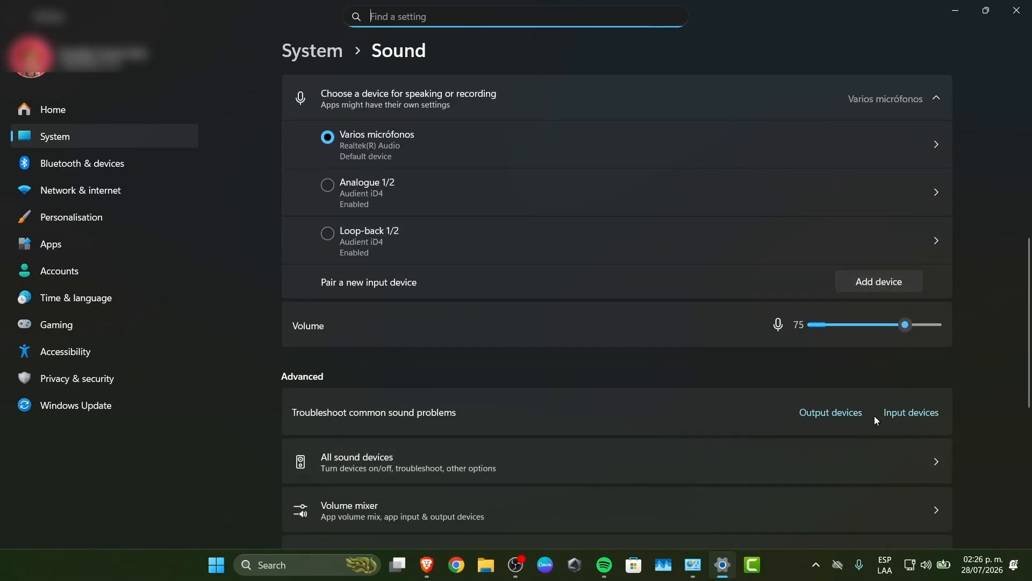
pyautogui.scroll(-1, 903, 427)
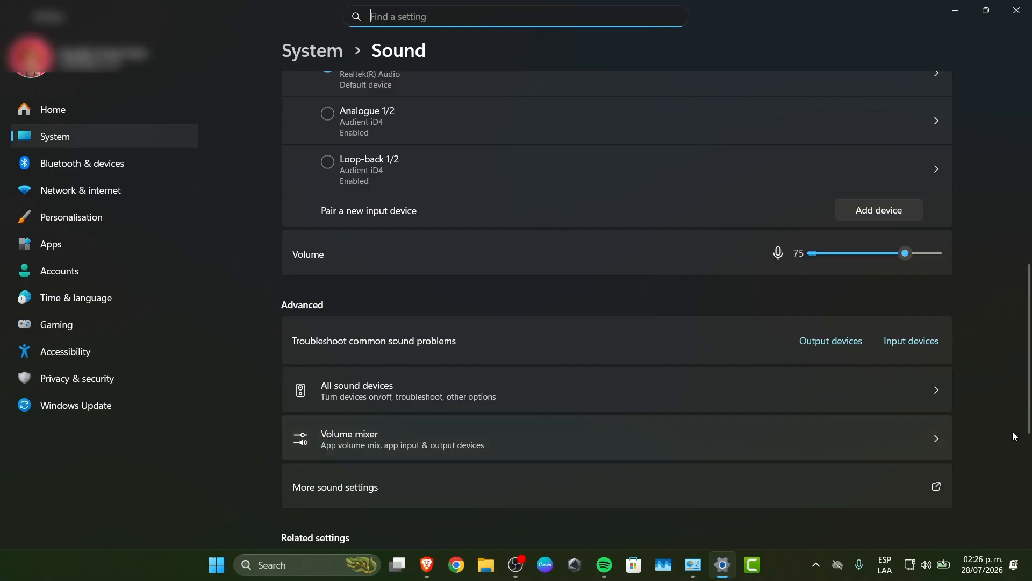
# Switch to Chrome and search Google Images for "interface connection windows"
pyautogui.click(456, 564)
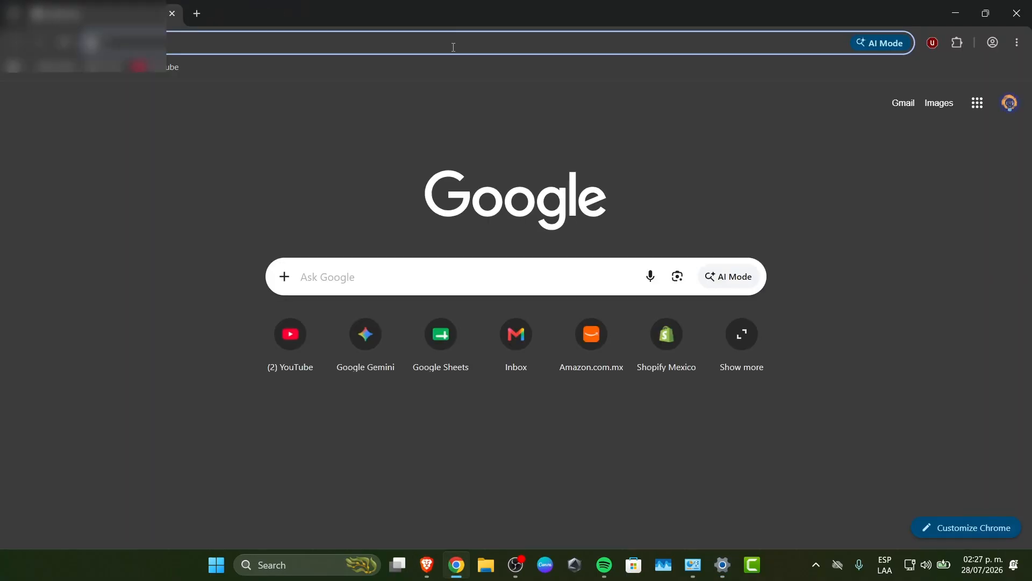
pyautogui.click(452, 47)
pyautogui.write('interface')
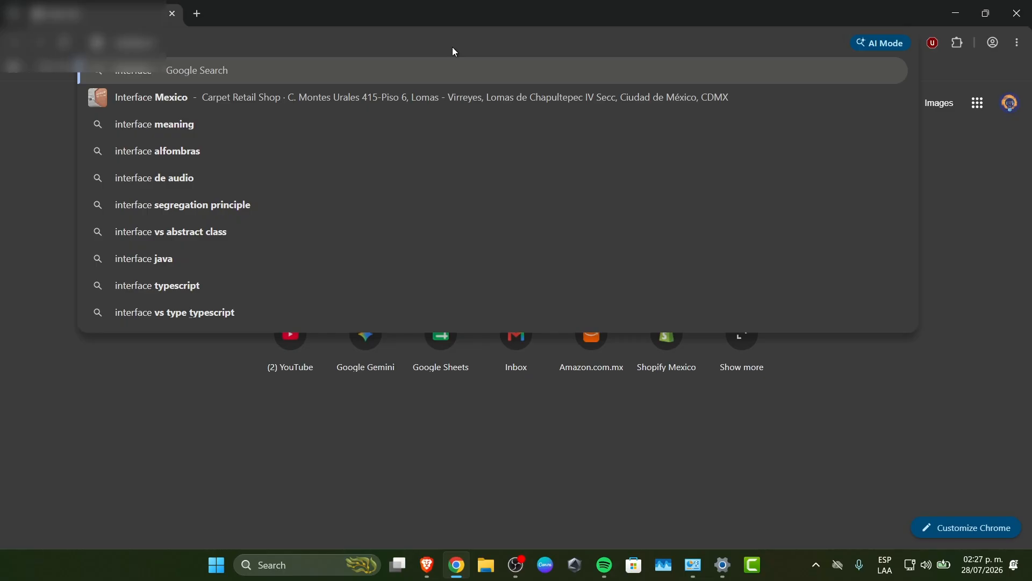
pyautogui.write(' connection windows')
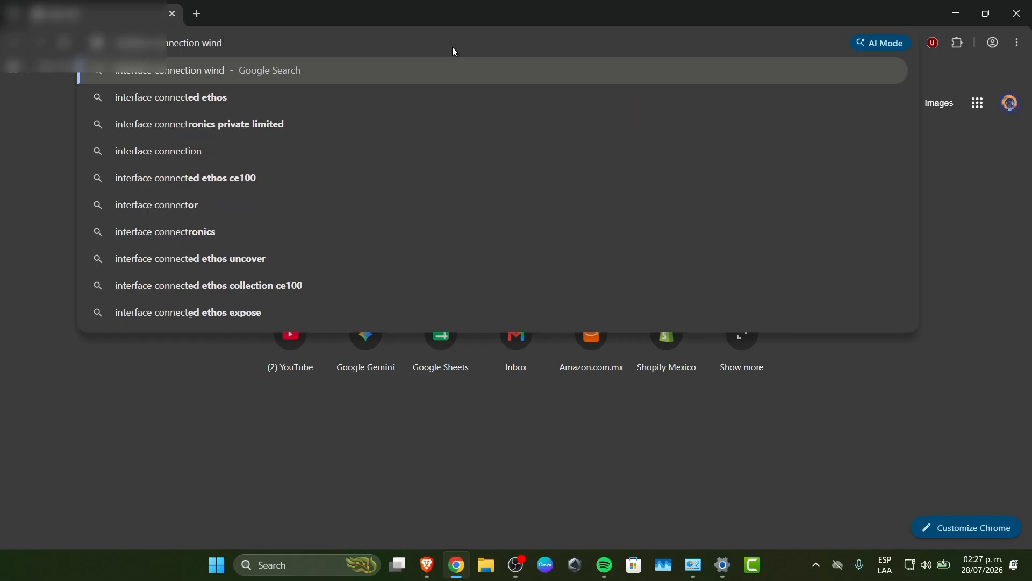
pyautogui.press('Return')
pyautogui.click(244, 156)
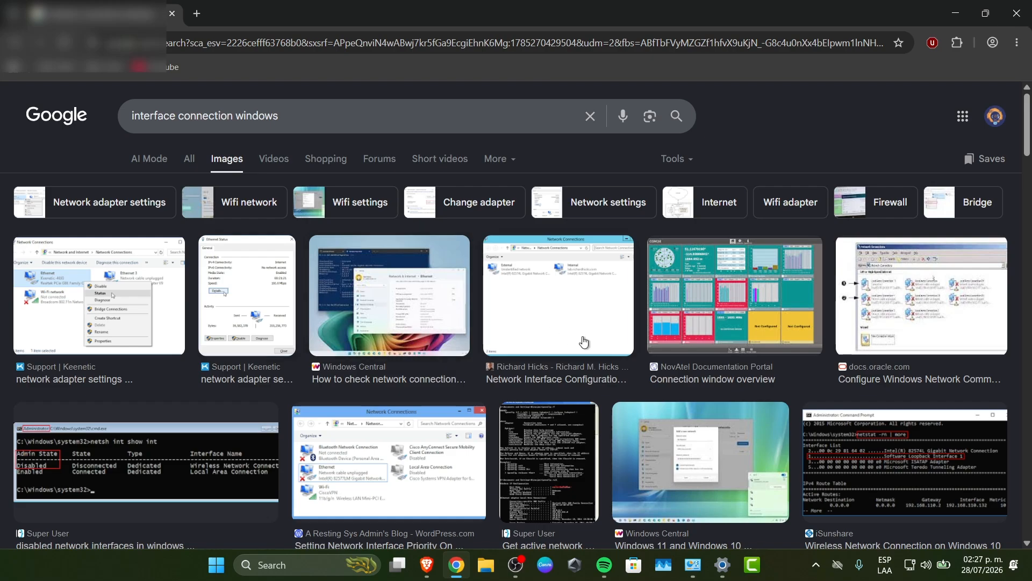
# Browse the image results and preview the "Share Internet Connection windows" diagram from Knowledge Area
pyautogui.scroll(-1, 619, 343)
pyautogui.scroll(-10, 649, 344)
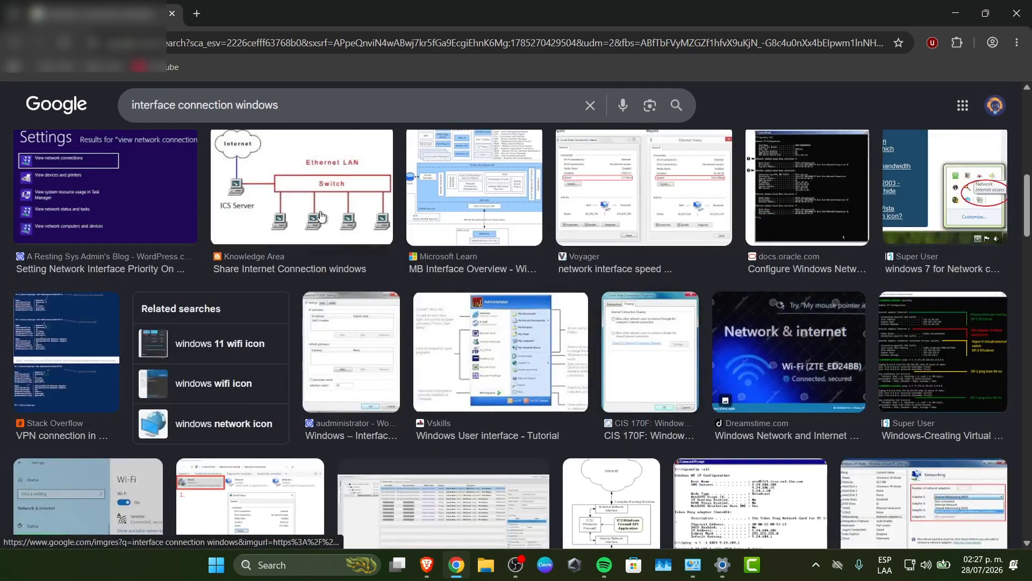
pyautogui.click(300, 199)
pyautogui.click(514, 503)
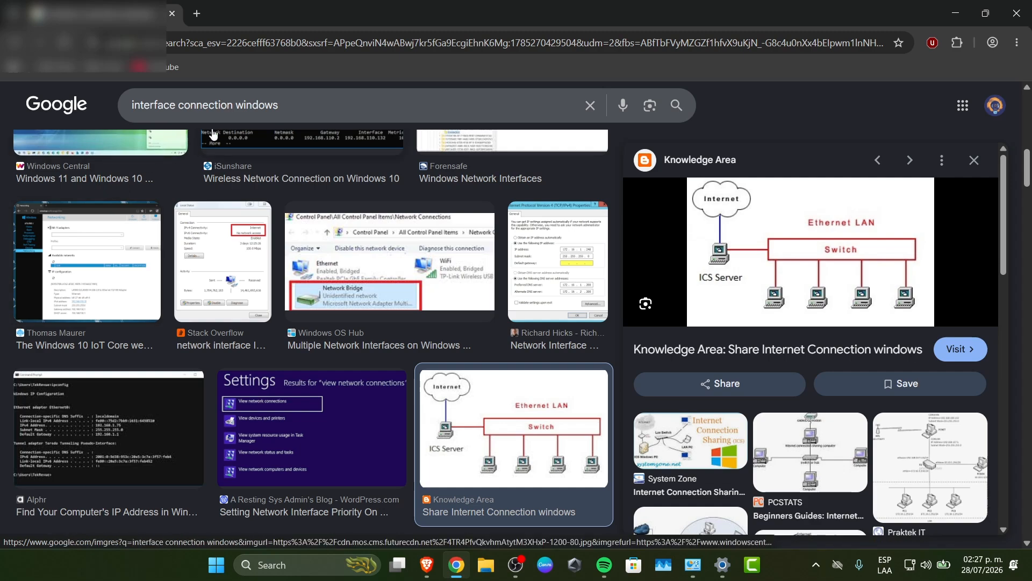
# Replace the image search with "windows laptop"
pyautogui.tripleClick(248, 111)
pyautogui.write('windows')
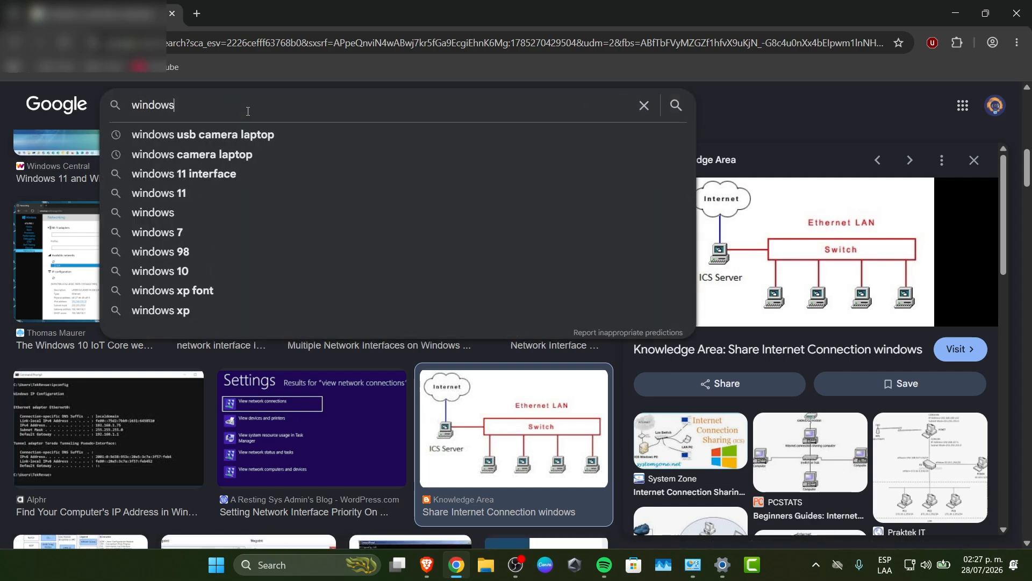
pyautogui.write(' laptop')
pyautogui.press('Return')
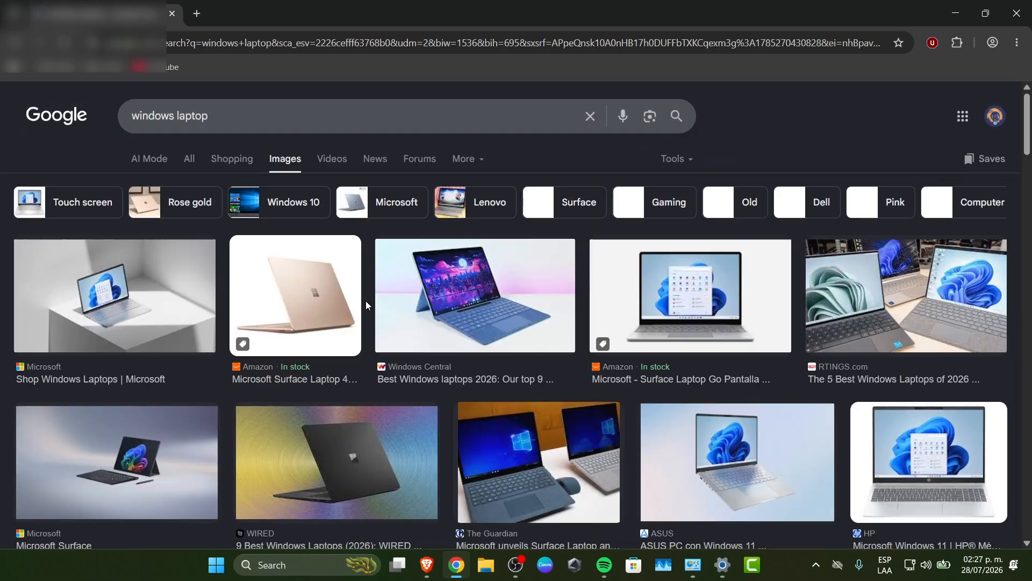
# Preview the Windows Central laptop image and the Amazon Windows Laptop PC image among the results
pyautogui.click(567, 329)
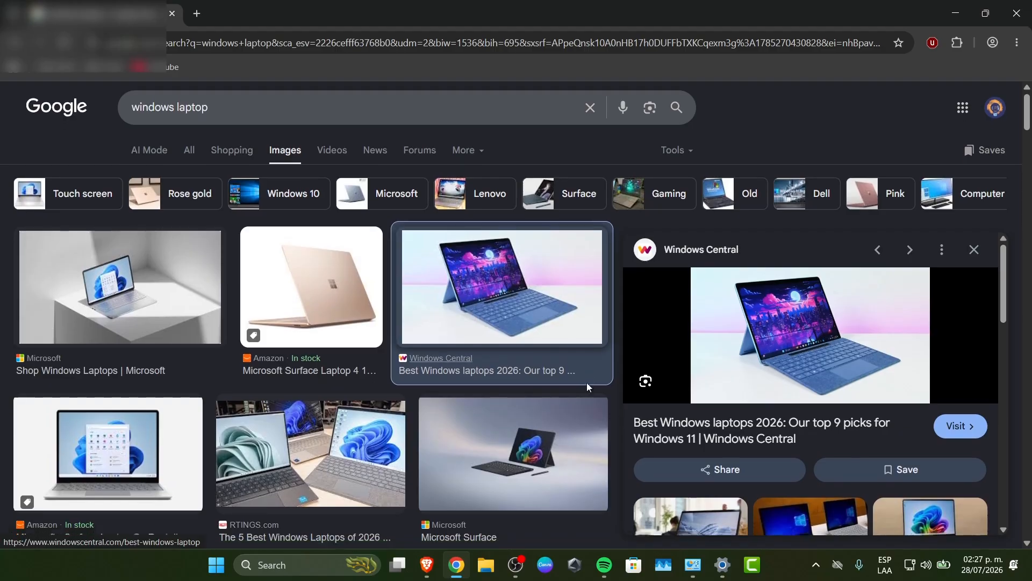
pyautogui.scroll(-5, 586, 384)
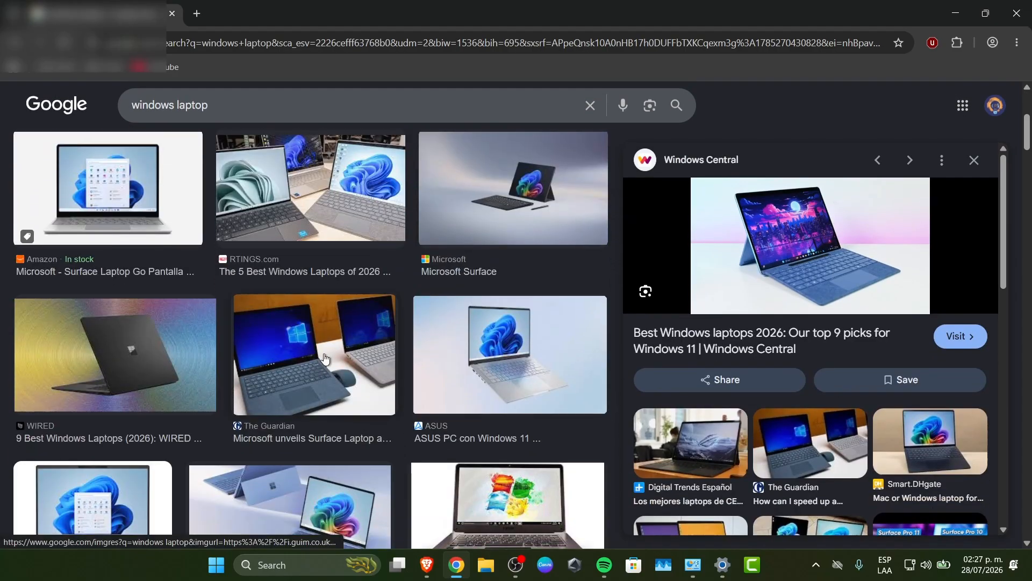
pyautogui.scroll(-2, 630, 406)
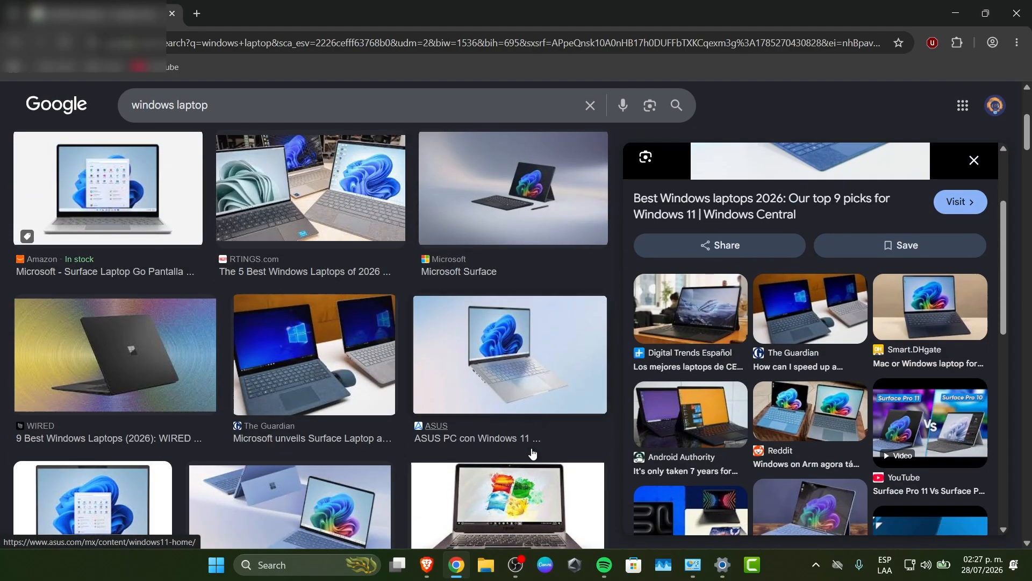
pyautogui.click(524, 497)
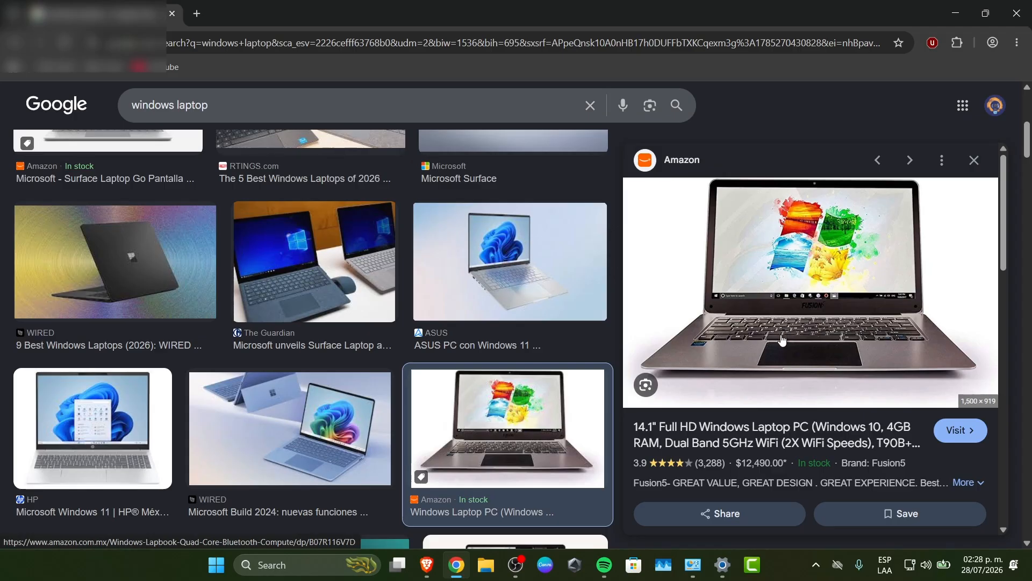
# Return to the desktop, open Device Manager and expand the Sound, video and game controllers category
pyautogui.press('super+d')
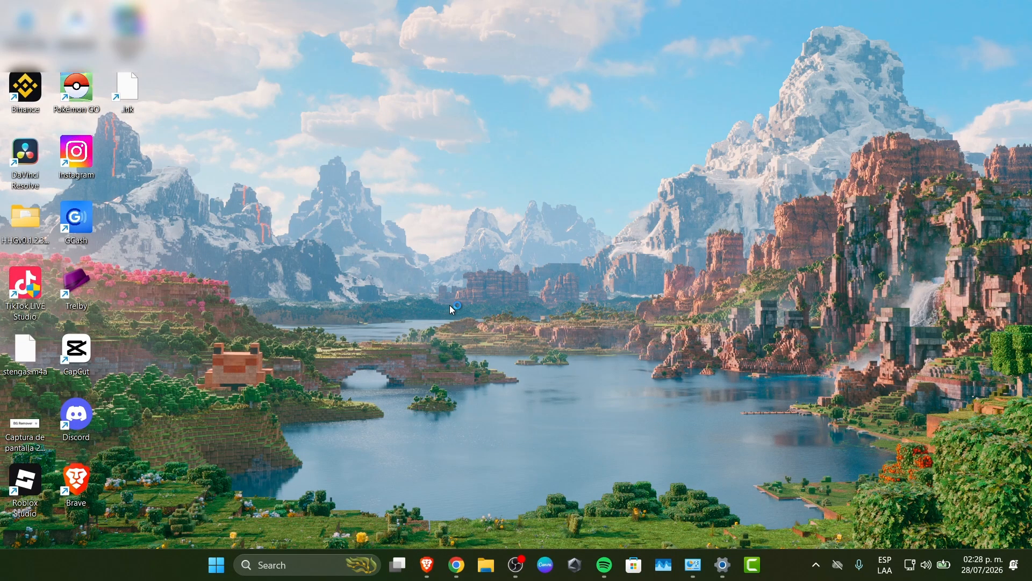
pyautogui.rightClick(215, 575)
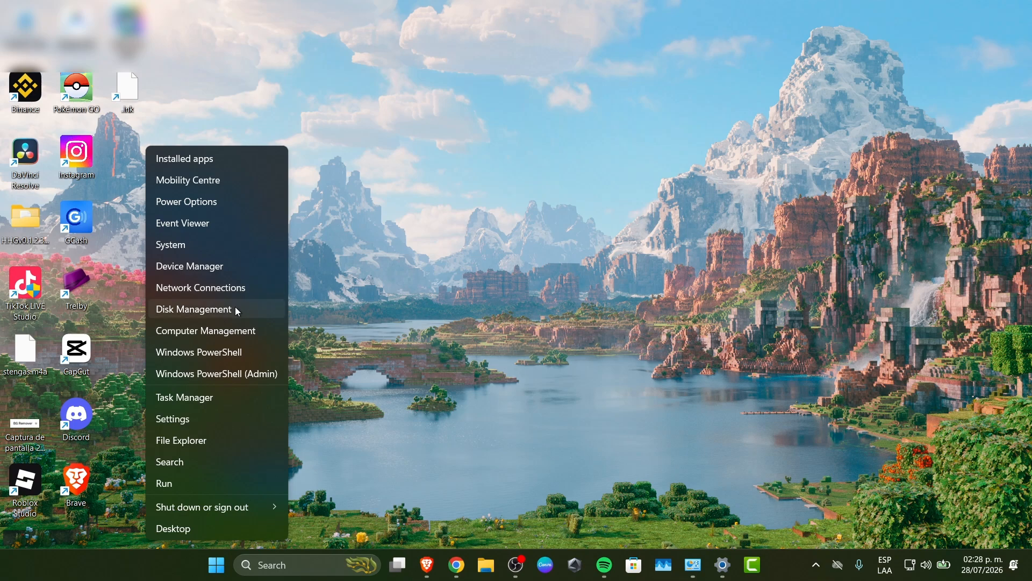
pyautogui.click(239, 266)
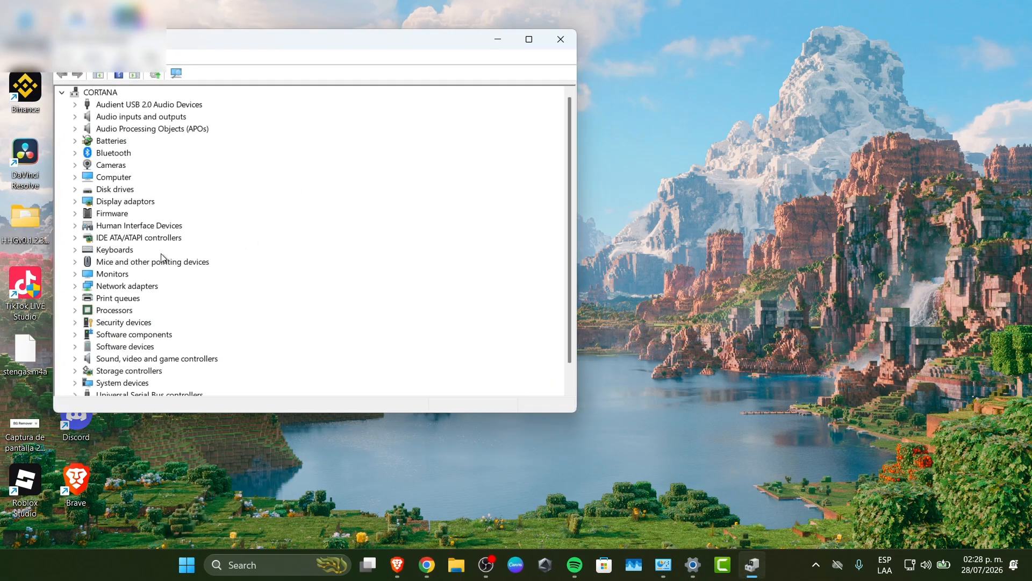
pyautogui.click(80, 363)
pyautogui.scroll(-2, 277, 328)
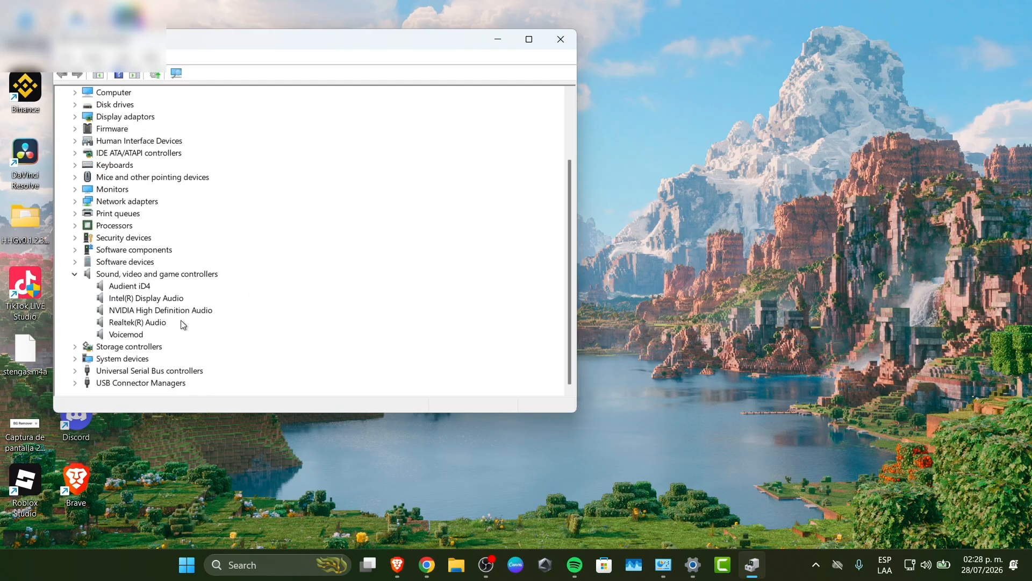
# Update the Audient iD4 driver with the automatic driver search, then close the update wizard
pyautogui.click(129, 286)
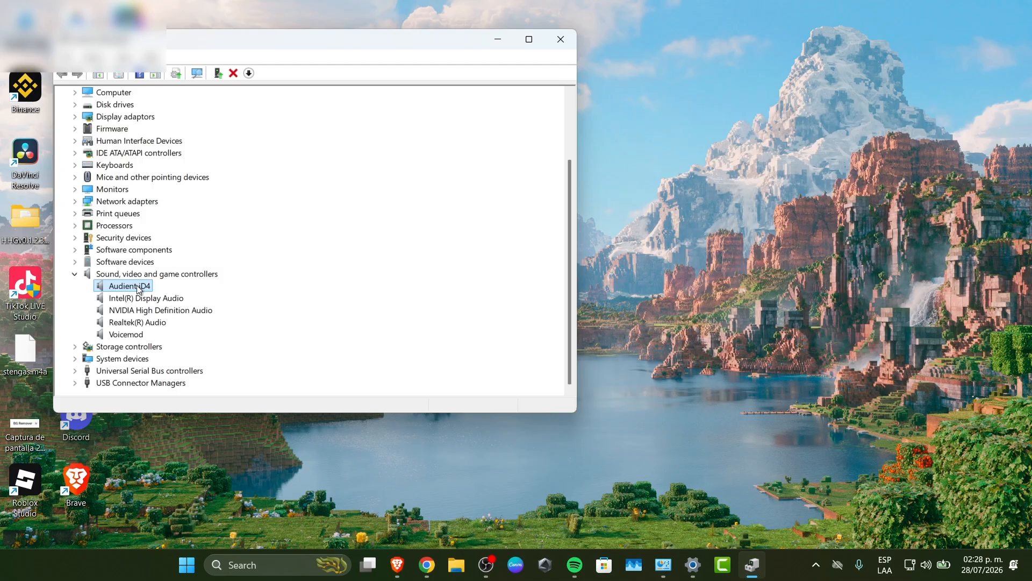
pyautogui.rightClick(138, 288)
pyautogui.click(179, 296)
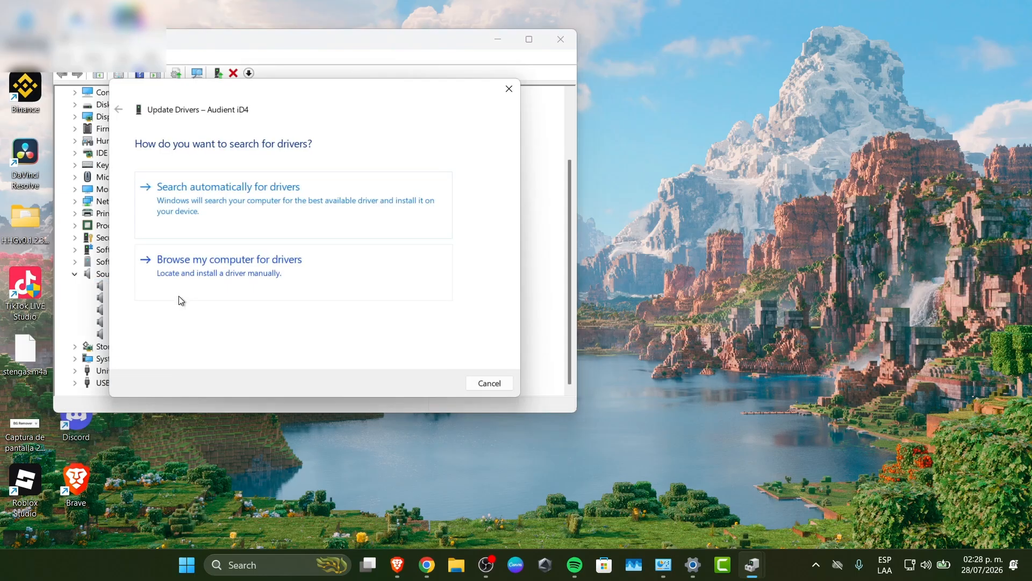
pyautogui.click(240, 205)
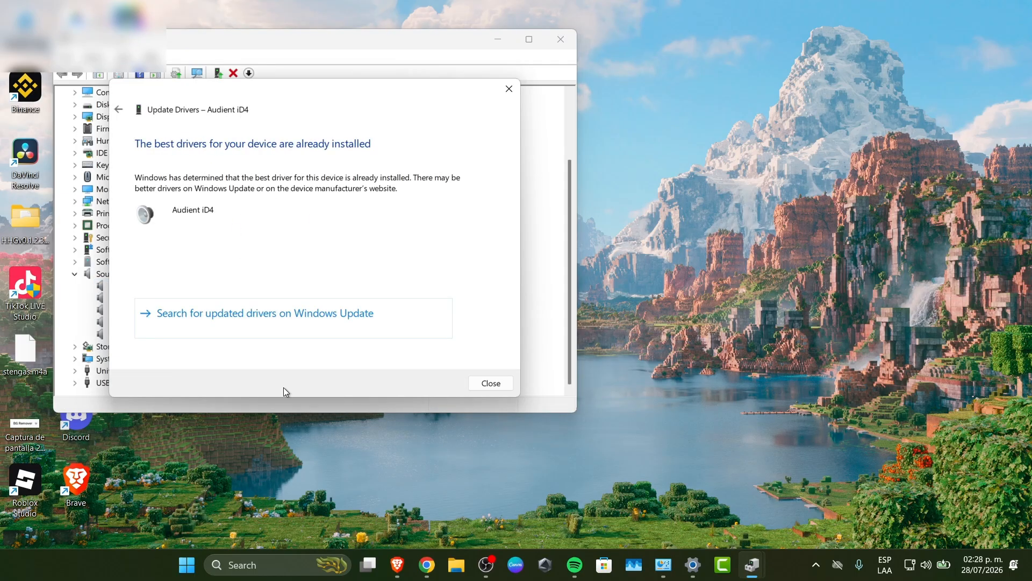
pyautogui.click(498, 385)
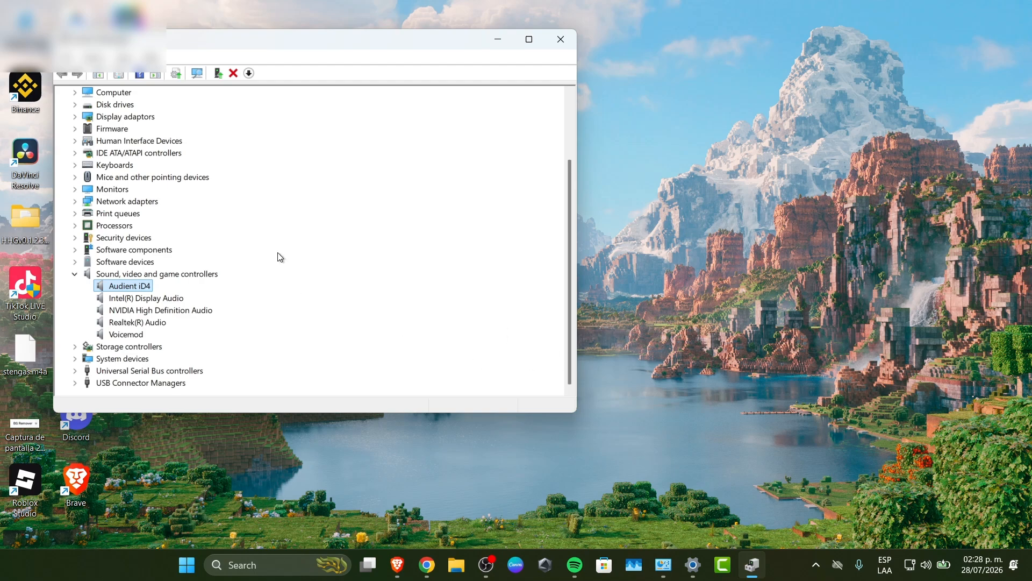
# Switch to Chrome, search Google for "audient id4 drivers" and open the Audient iD4 - Downloads page
pyautogui.click(426, 564)
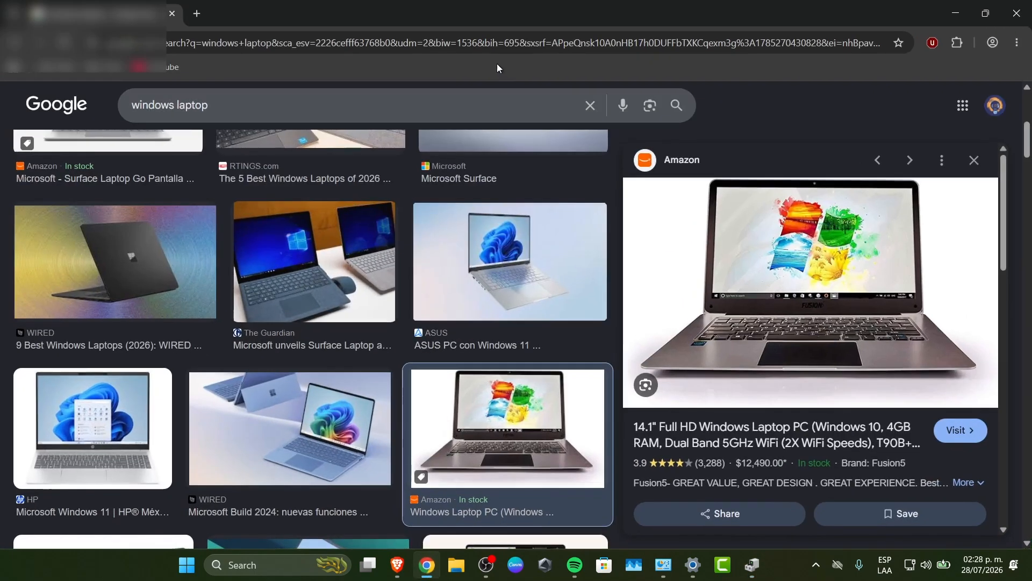
pyautogui.click(489, 41)
pyautogui.write('audient')
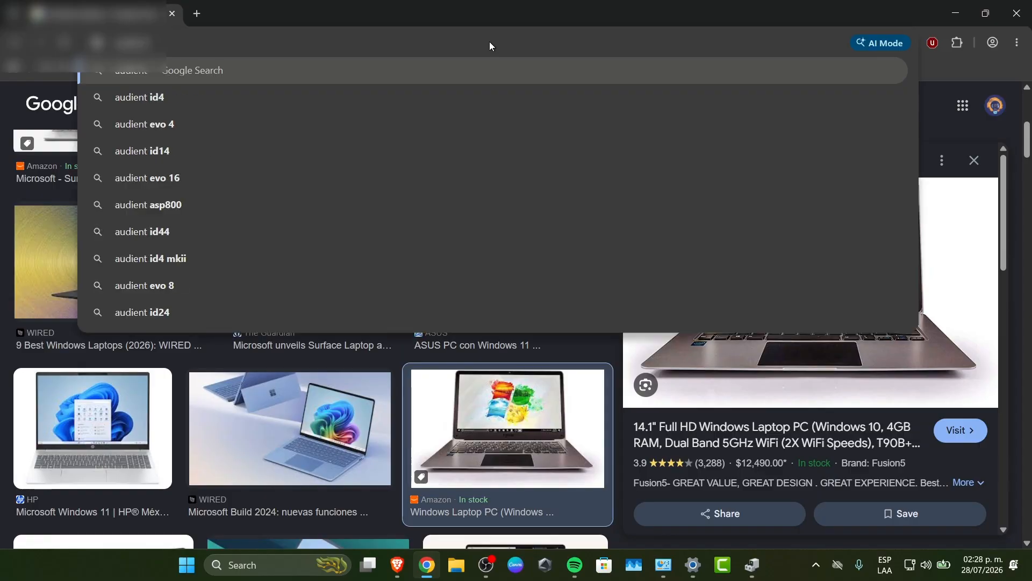
pyautogui.write(' id4 driver')
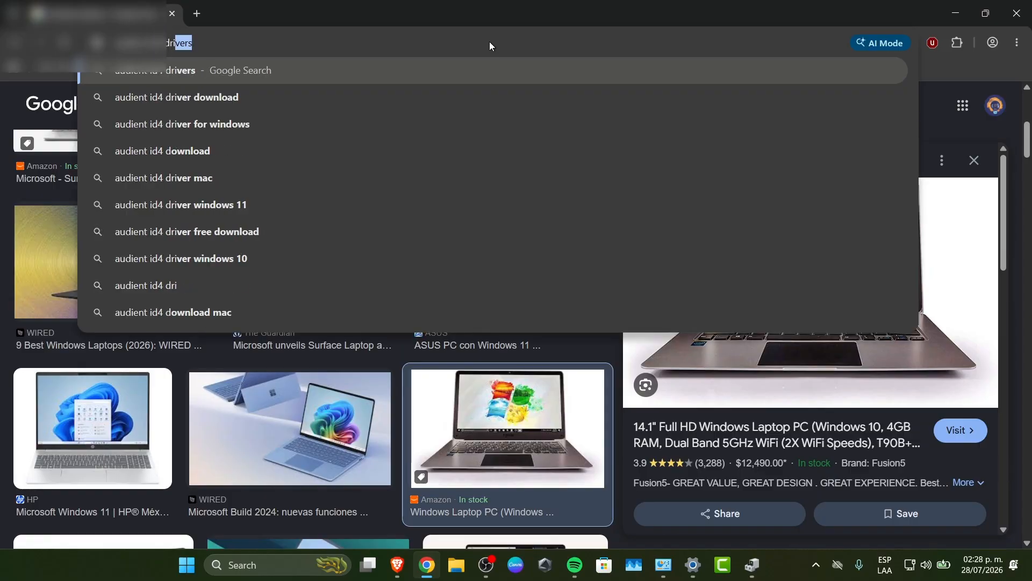
pyautogui.press('Return')
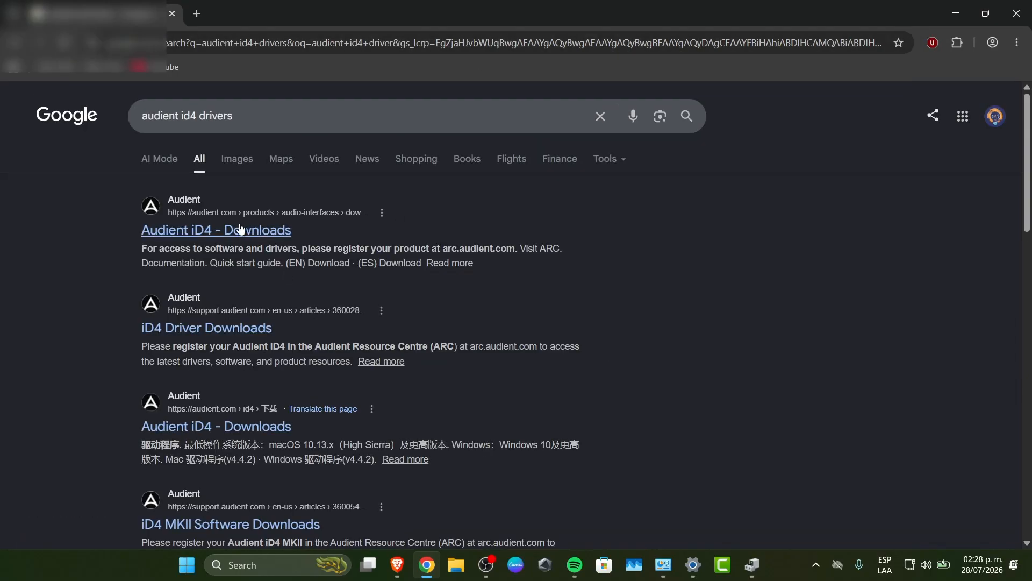
pyautogui.click(224, 231)
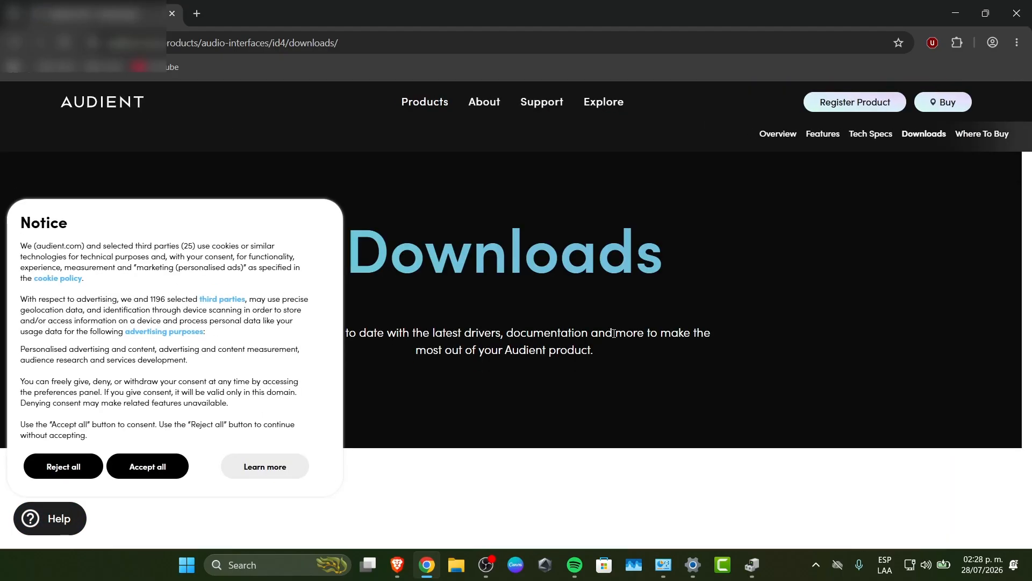
# Accept all cookies on the Audient site and look through the iD4 software and documentation downloads
pyautogui.click(147, 466)
pyautogui.scroll(-5, 605, 349)
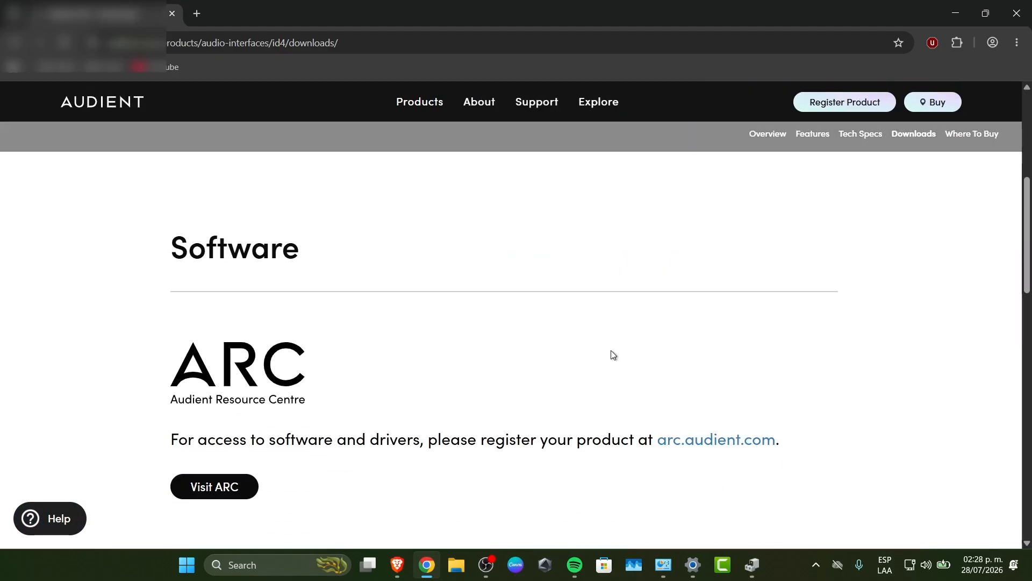
pyautogui.scroll(-10, 435, 337)
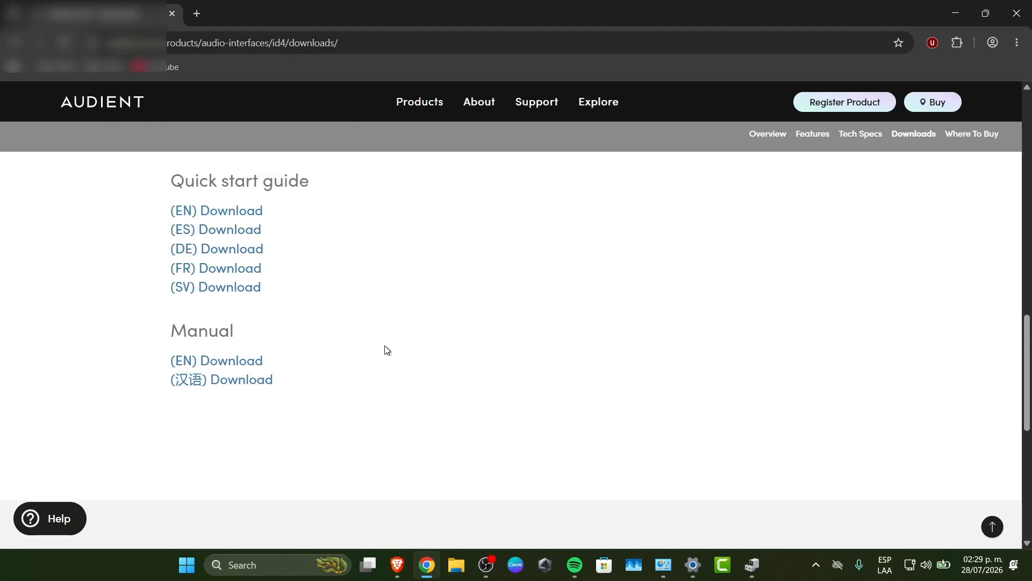
pyautogui.scroll(15, 385, 350)
pyautogui.scroll(-5, 638, 296)
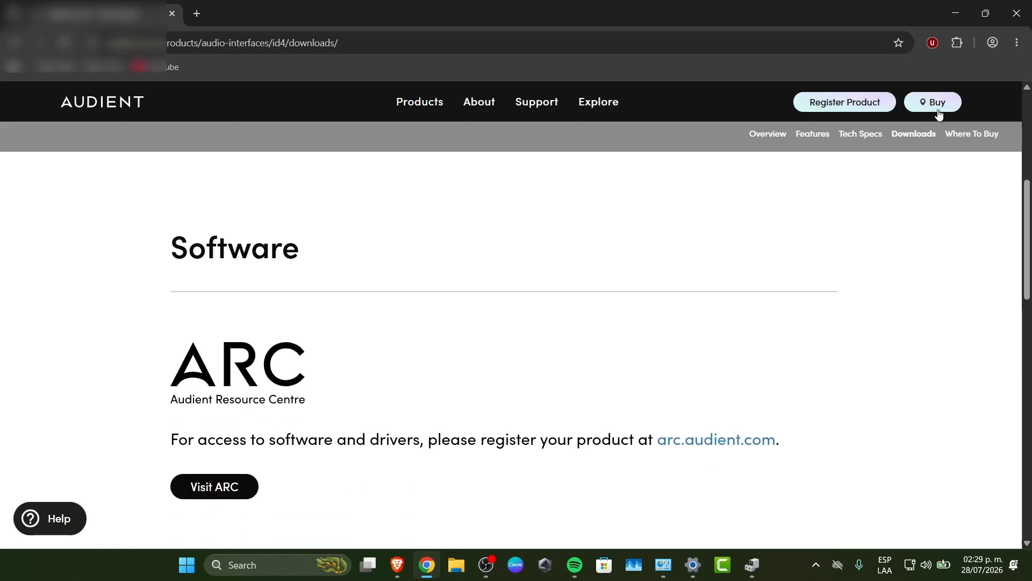
# Visit the Audient Resource Centre from the Downloads page's Software section and view its sign-up page
pyautogui.click(921, 135)
pyautogui.scroll(-7, 562, 414)
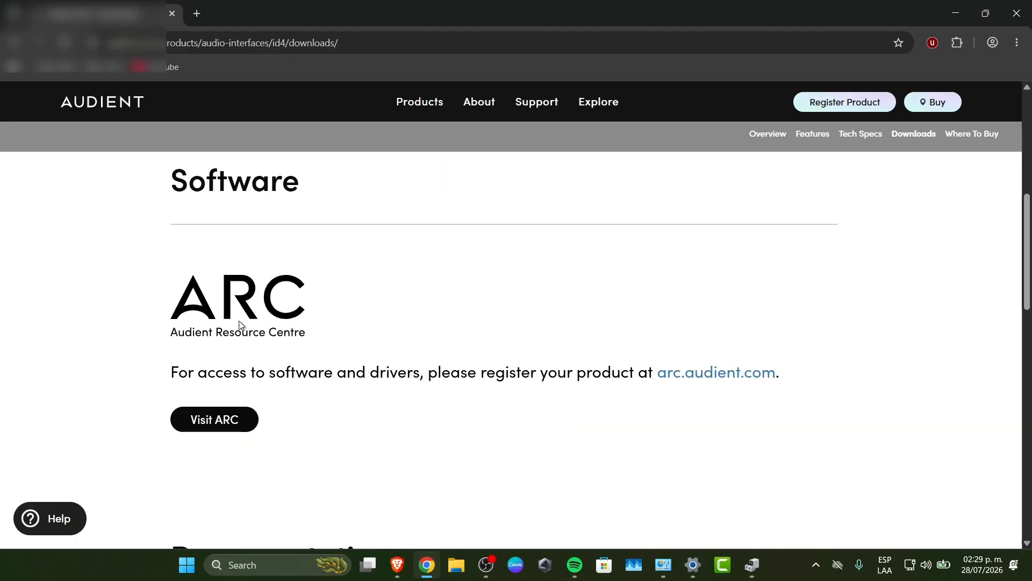
pyautogui.click(224, 420)
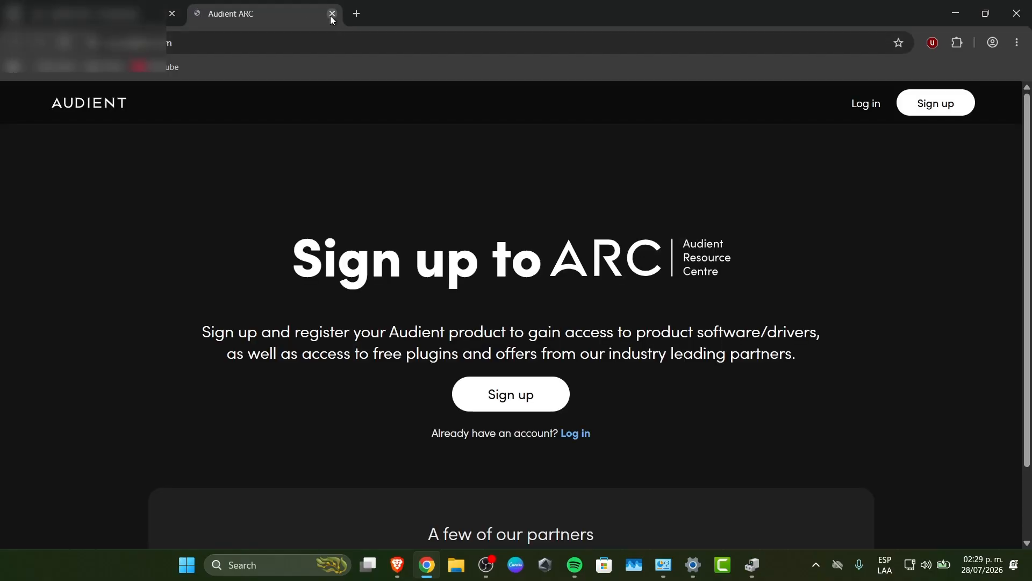
pyautogui.scroll(-2, 555, 374)
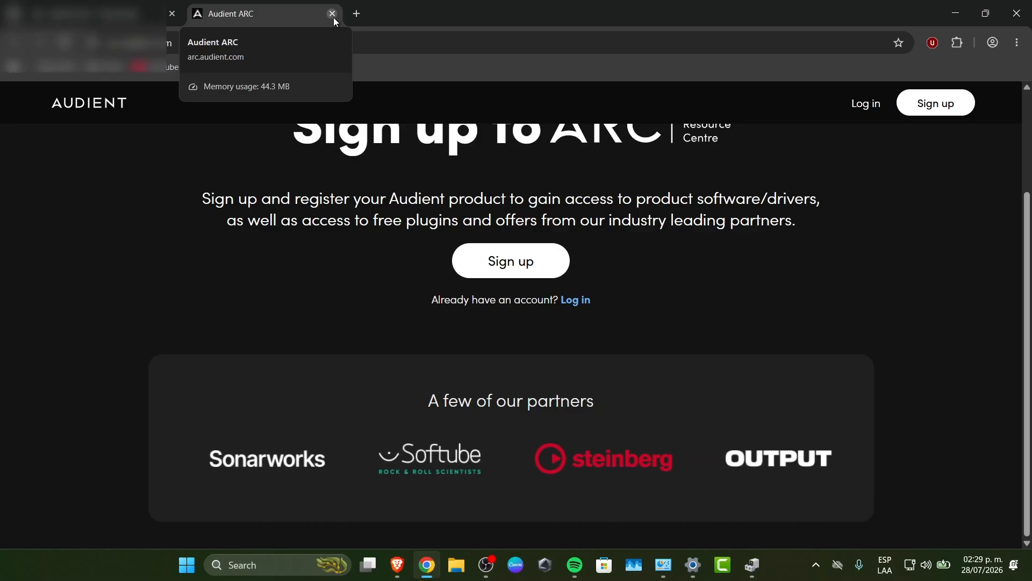
# Bring up Device Manager, then switch to OBS and select the Audio Input Capture source to check its input device
pyautogui.click(747, 574)
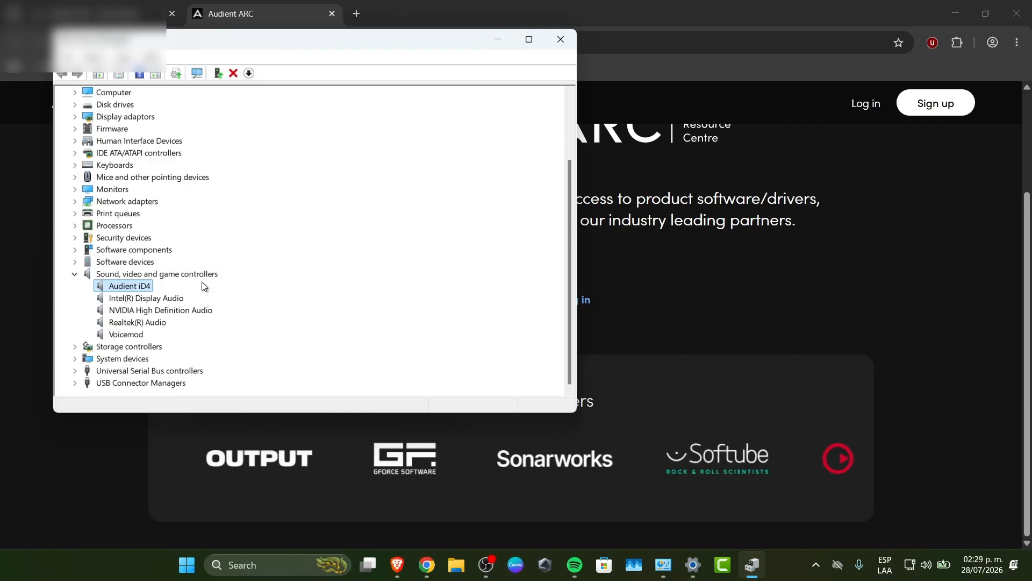
pyautogui.click(483, 565)
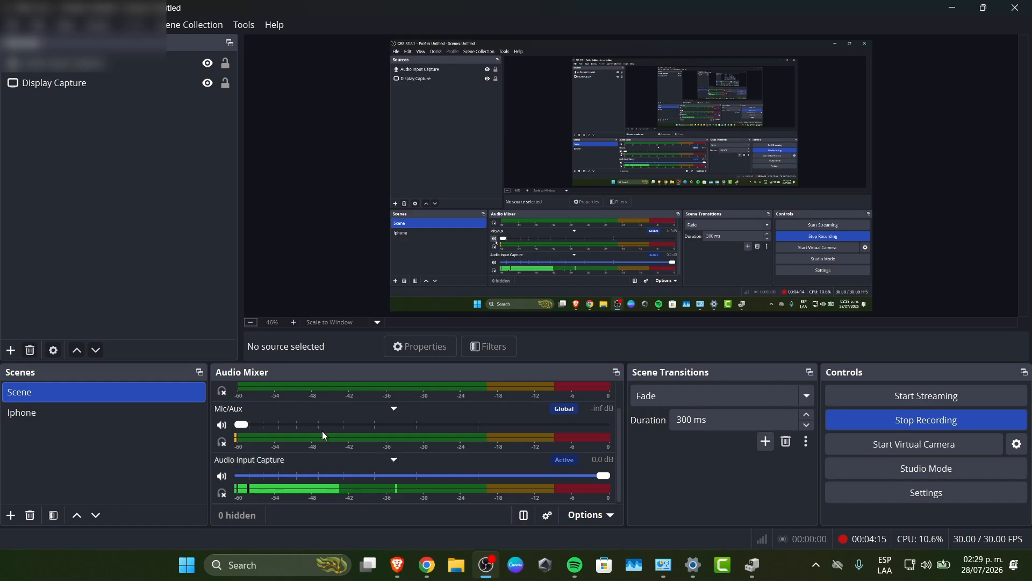
pyautogui.click(129, 67)
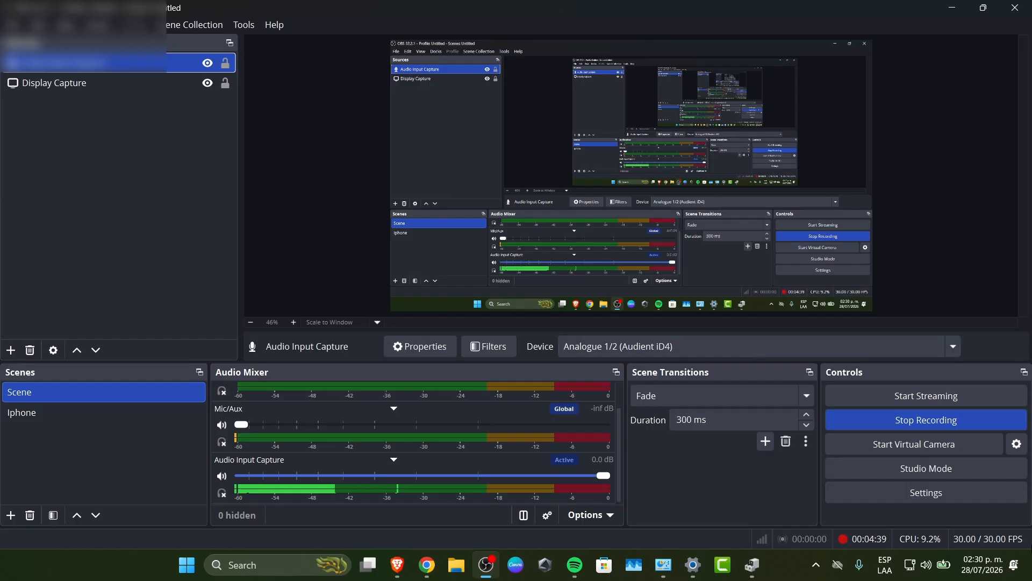
# Switch to Windows Settings and open the Other trouble-shooters list under System > Troubleshoot
pyautogui.click(1031, 577)
pyautogui.click(693, 564)
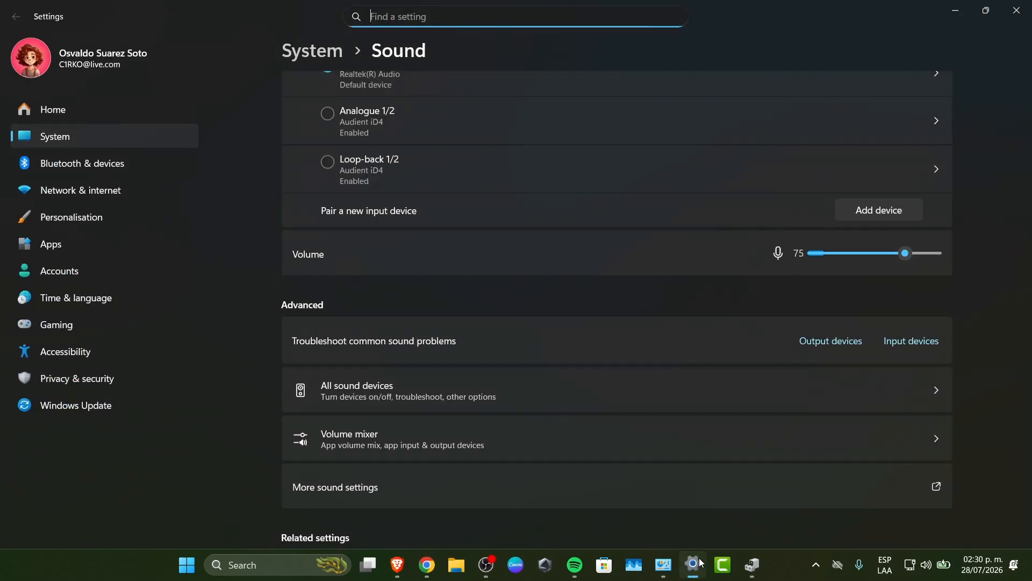
pyautogui.click(76, 107)
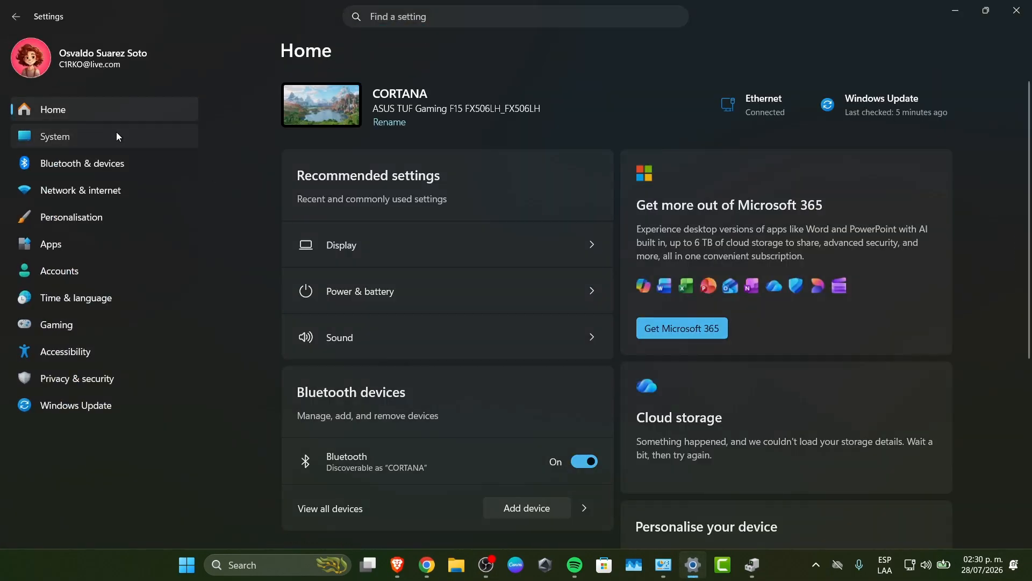
pyautogui.click(116, 136)
pyautogui.scroll(-8, 492, 329)
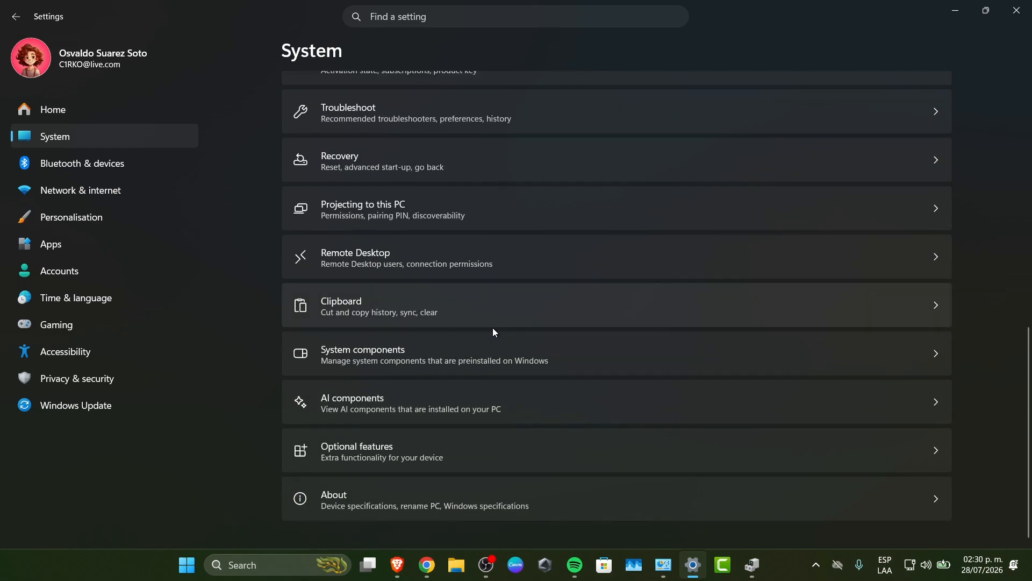
pyautogui.click(449, 128)
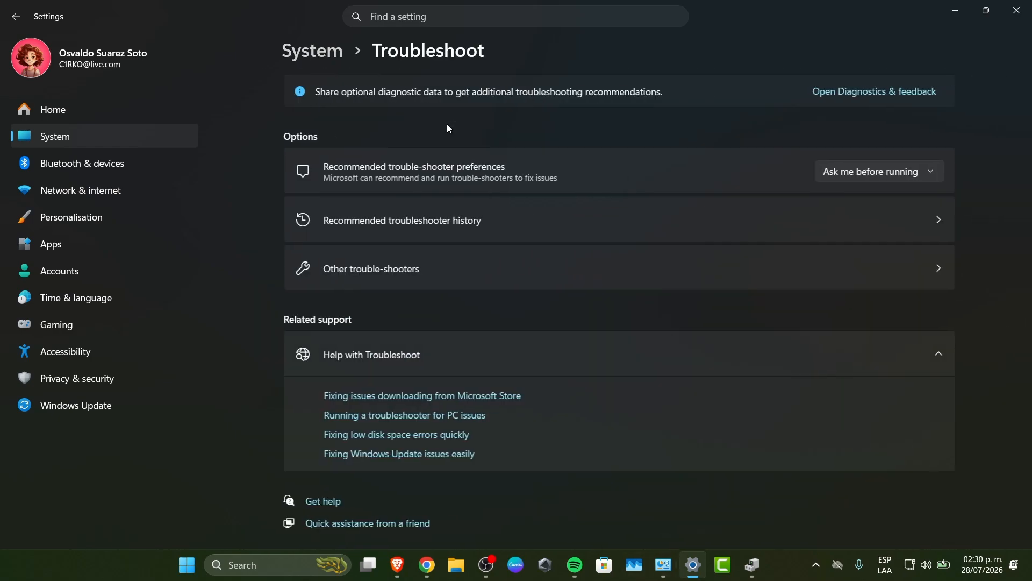
pyautogui.click(478, 281)
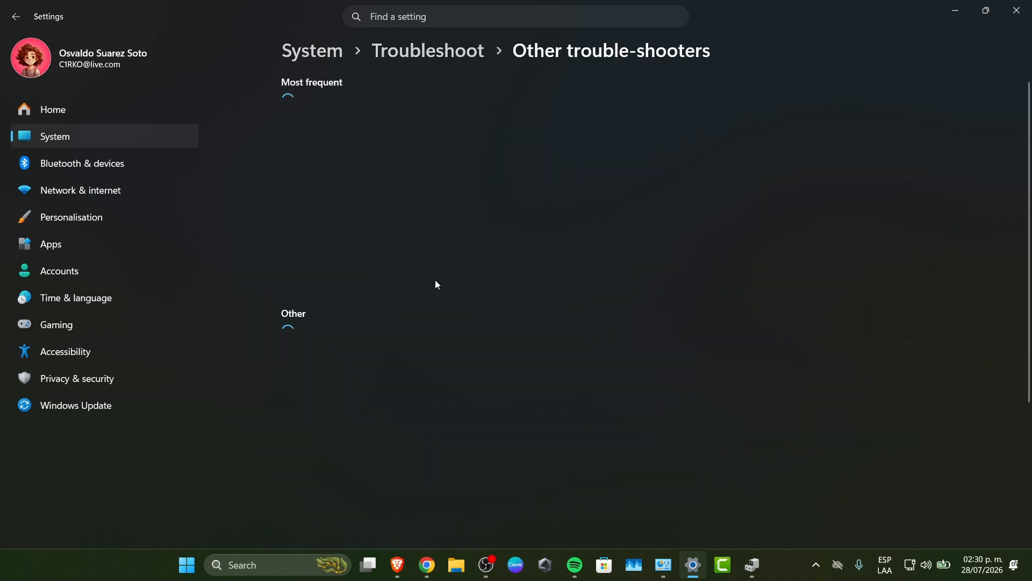